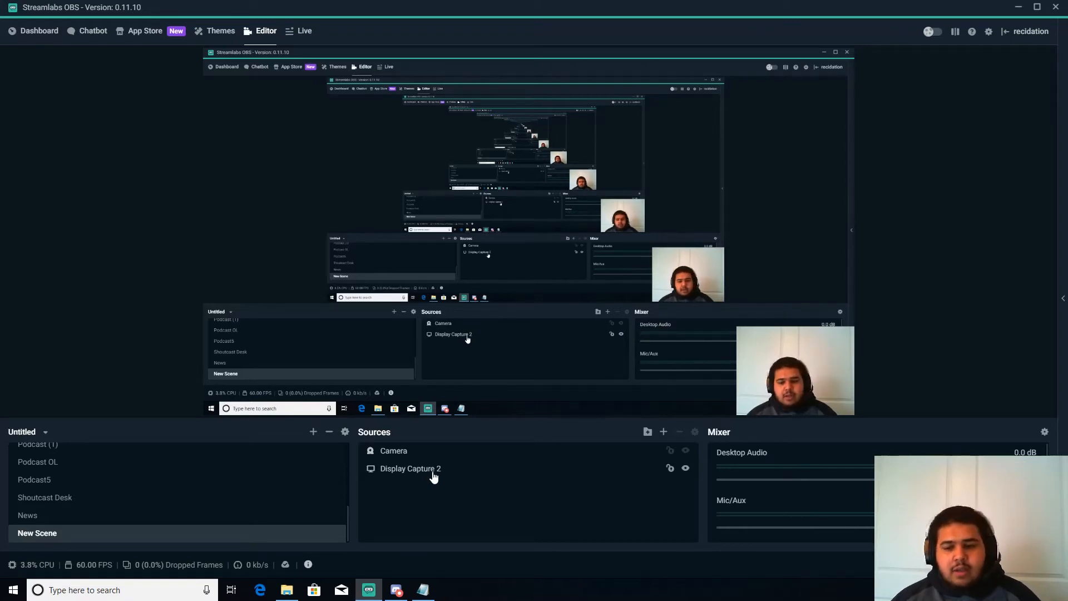
Open the Add Source dialog to view the available sources, then close it without adding one
left_click(664, 432)
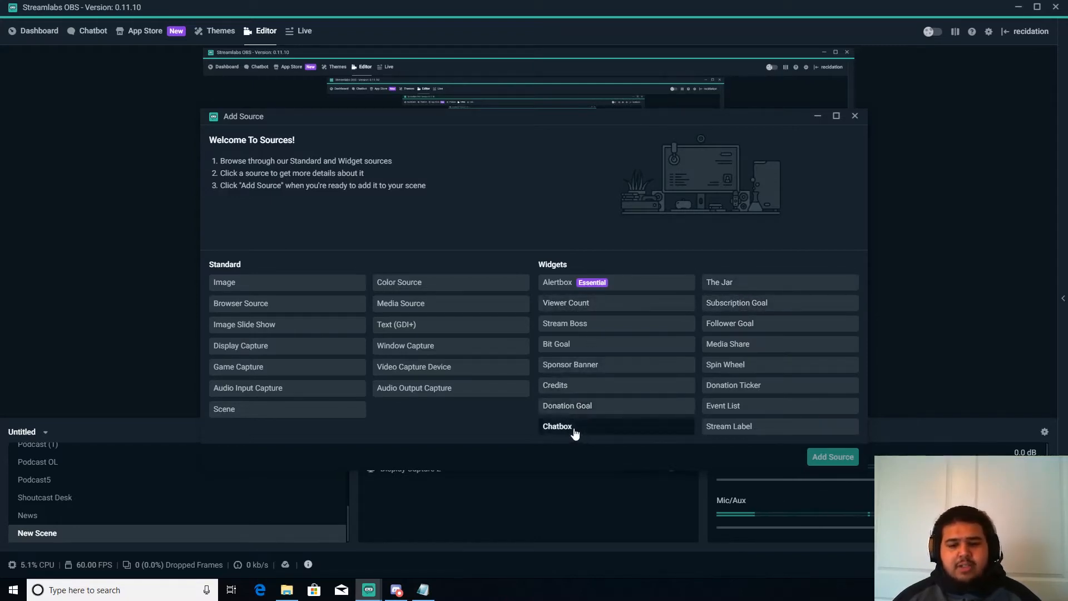
left_click(856, 118)
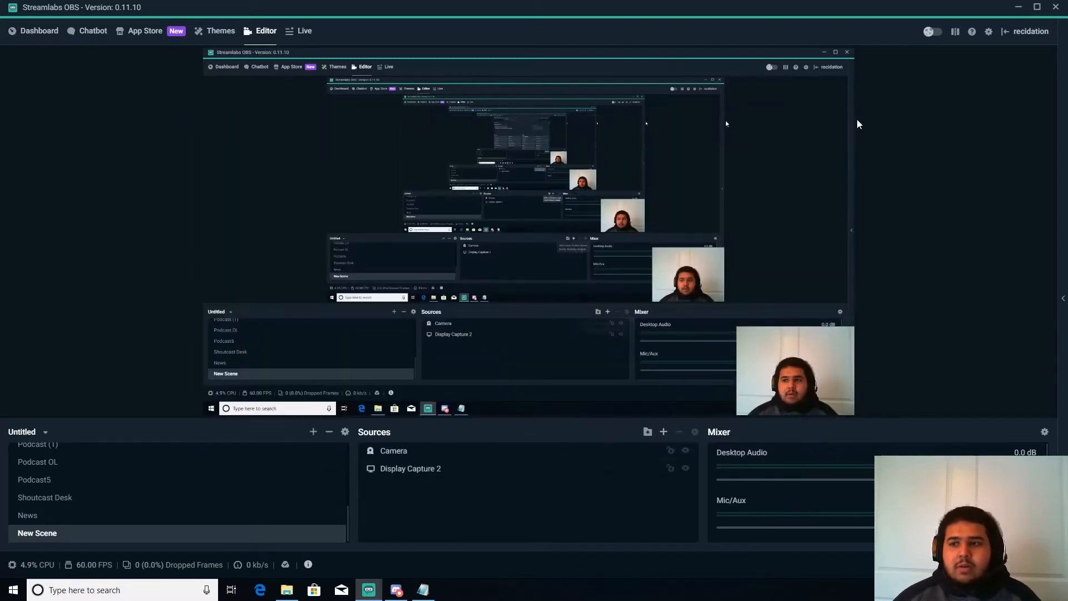
Open the Settings window and scroll through the General options
left_click(989, 31)
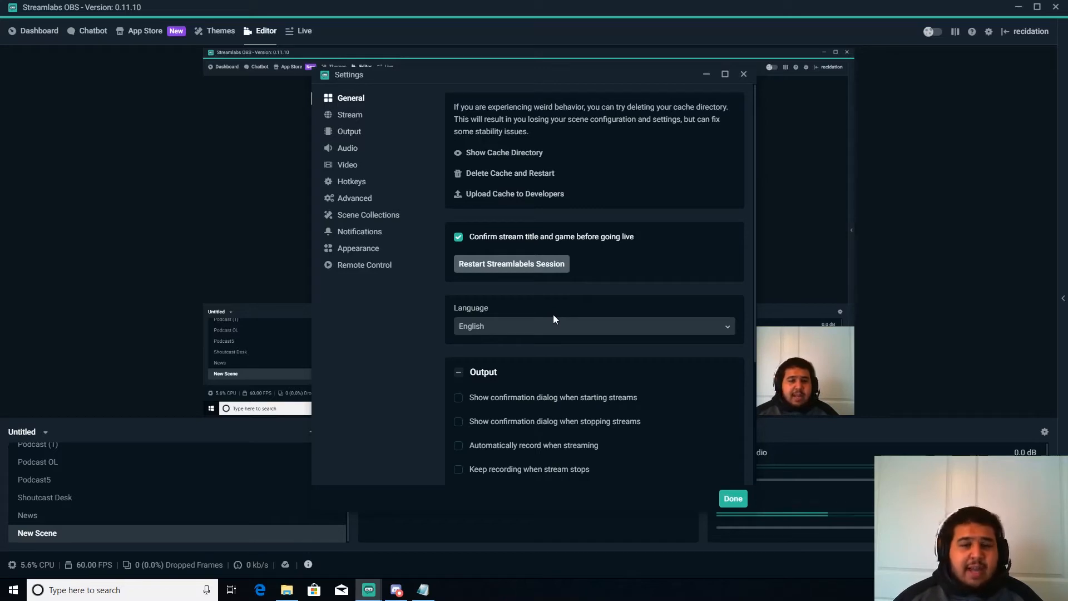
scroll(557, 312, "down", 1)
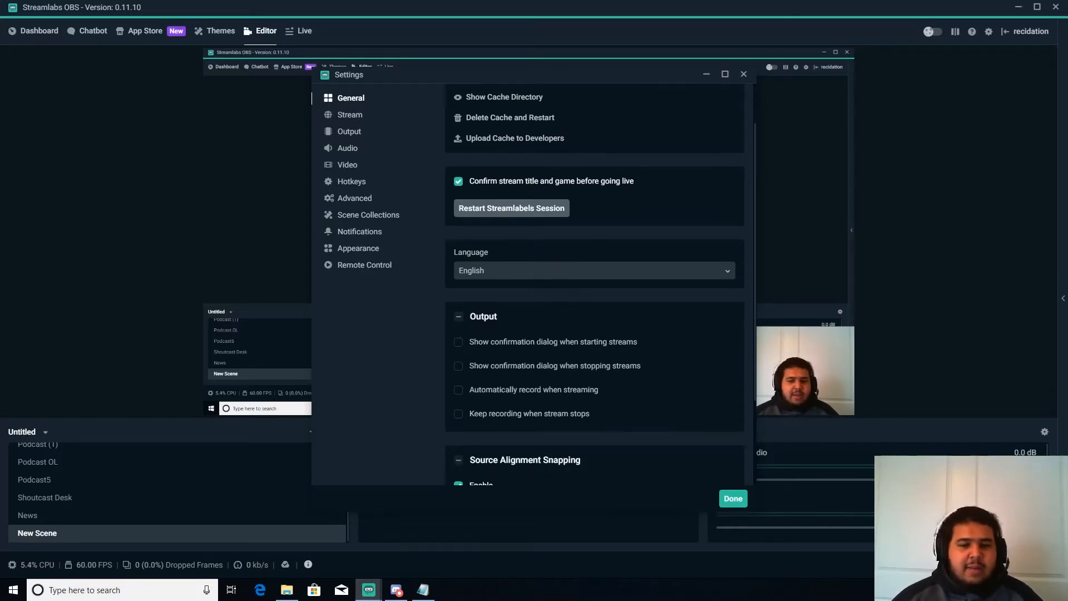
scroll(595, 284, "down", 1)
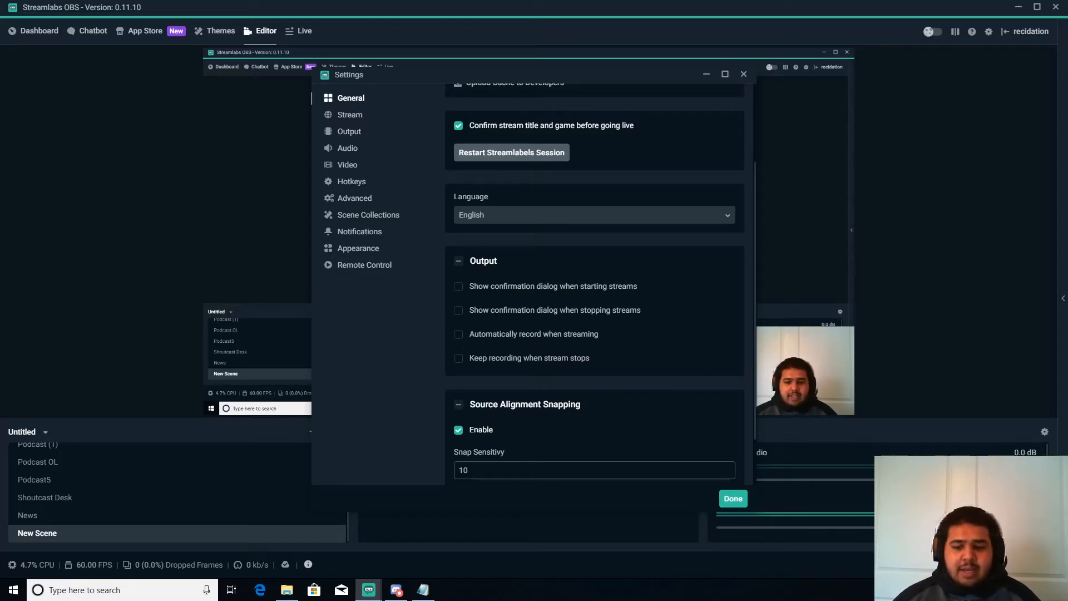
scroll(400, 119, "up", 3)
In the Stream settings, choose Streaming Services as the stream type and Twitch as the service
left_click(355, 117)
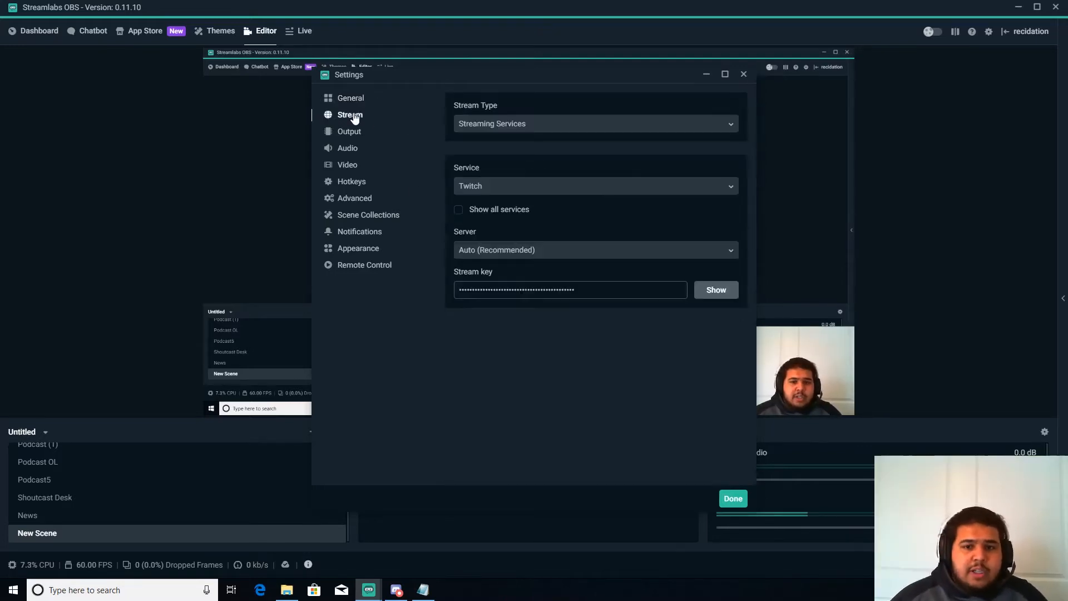
left_click(511, 124)
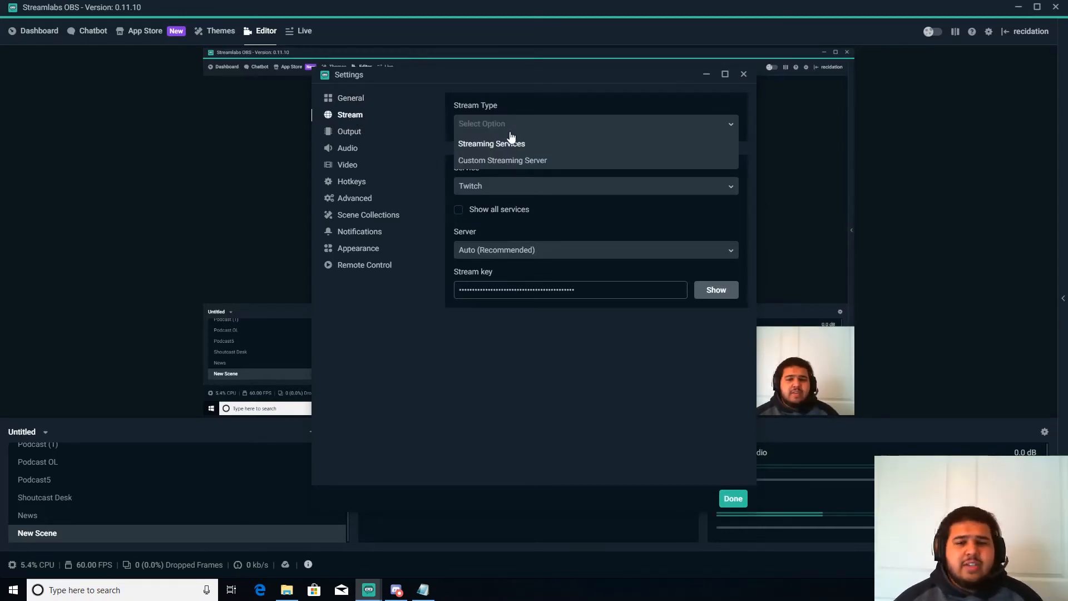
left_click(496, 146)
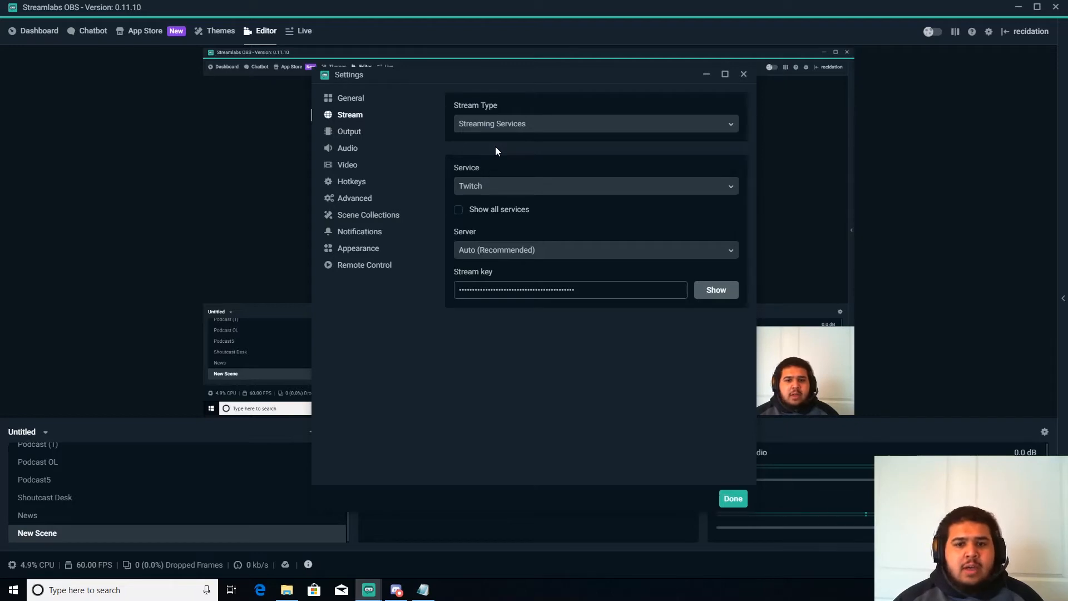
left_click(481, 188)
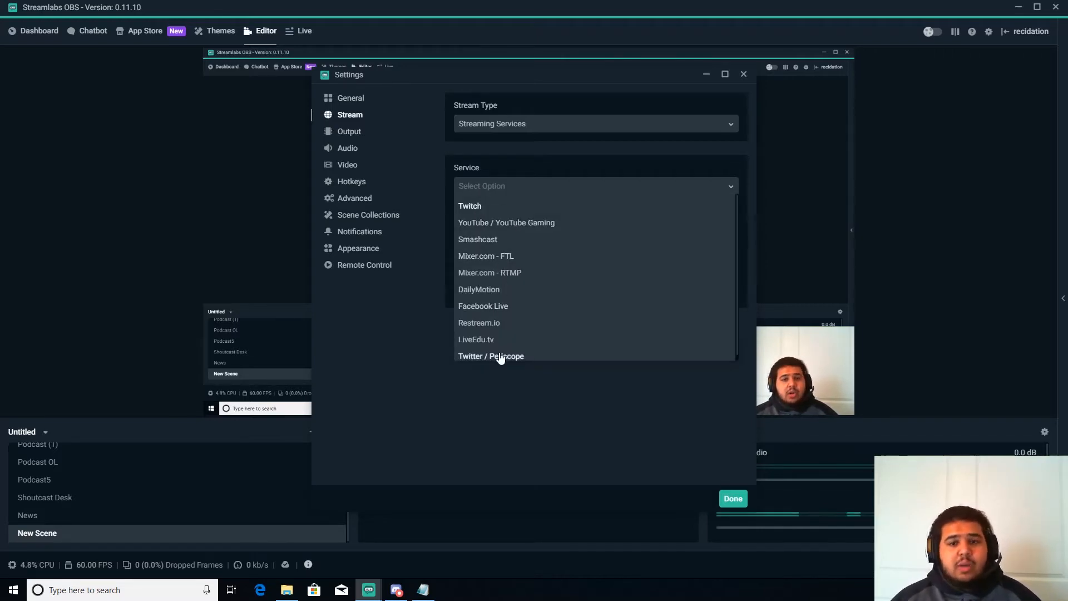
left_click(483, 207)
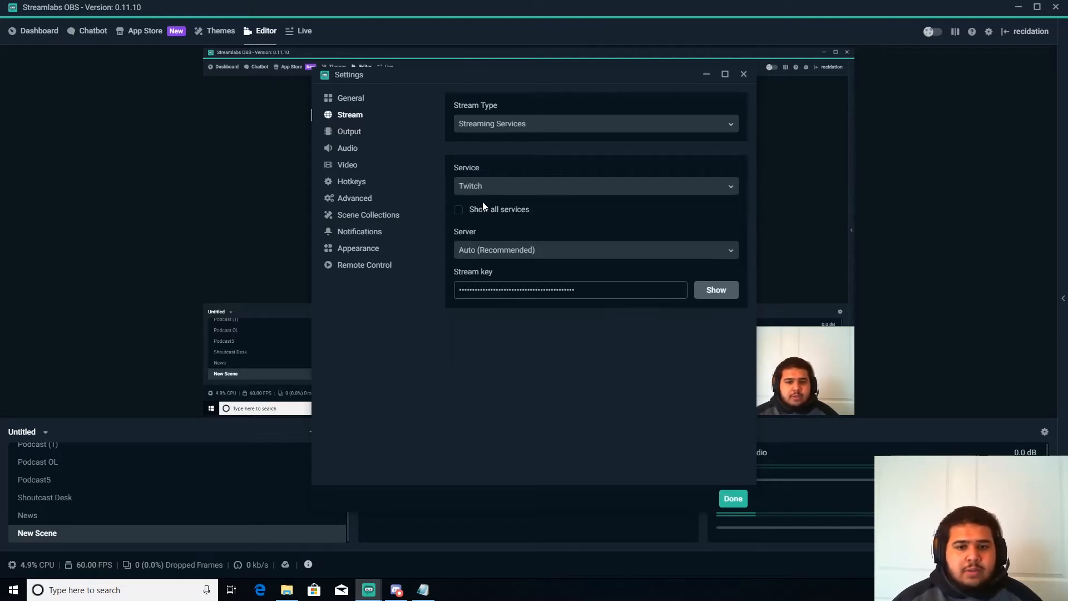
Set the streaming server to Auto (Recommended)
left_click(513, 254)
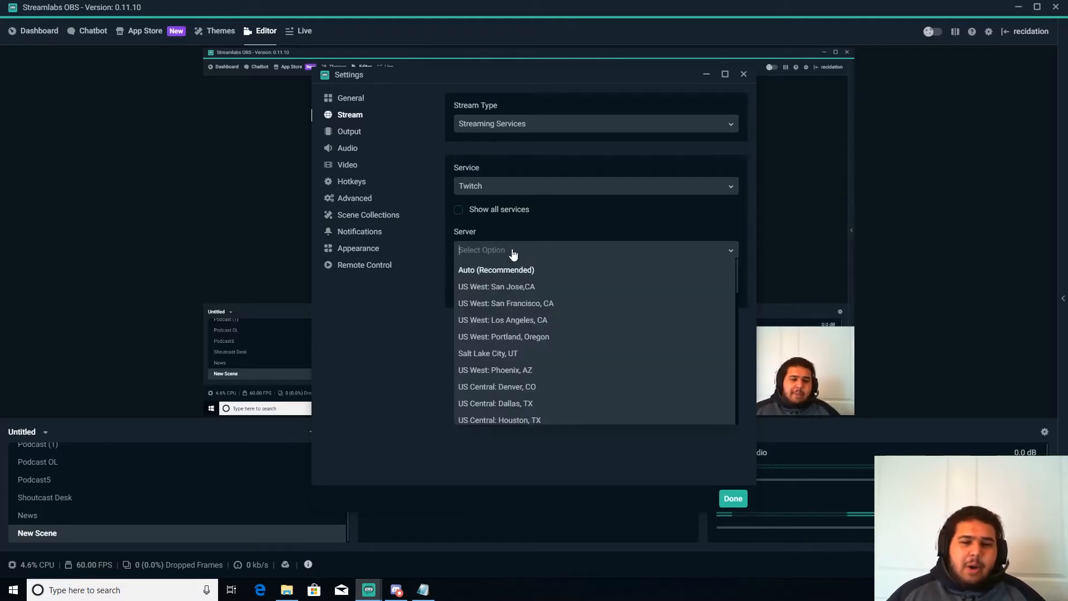
scroll(508, 296, "down", 1)
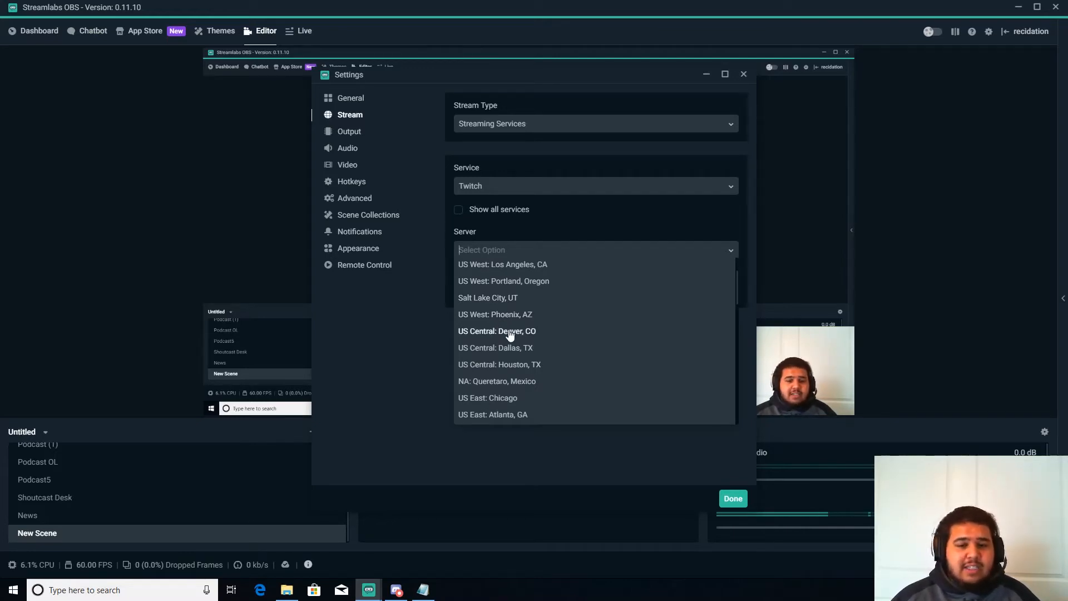
scroll(510, 334, "up", 2)
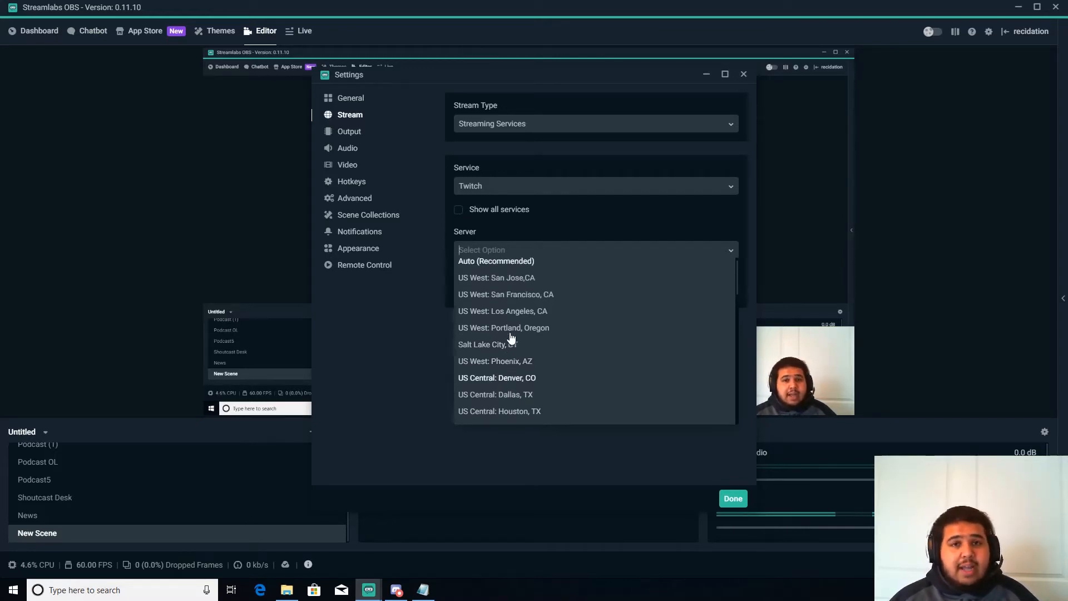
left_click(509, 270)
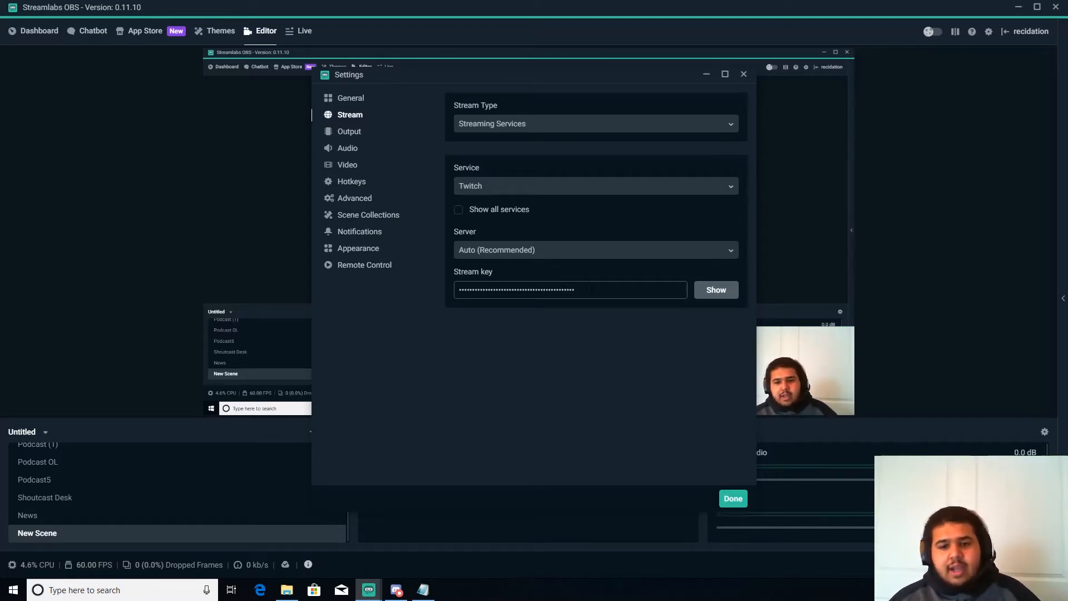
Select the contents of the Stream key field to show where the key is entered
left_click_drag(590, 288, 446, 274)
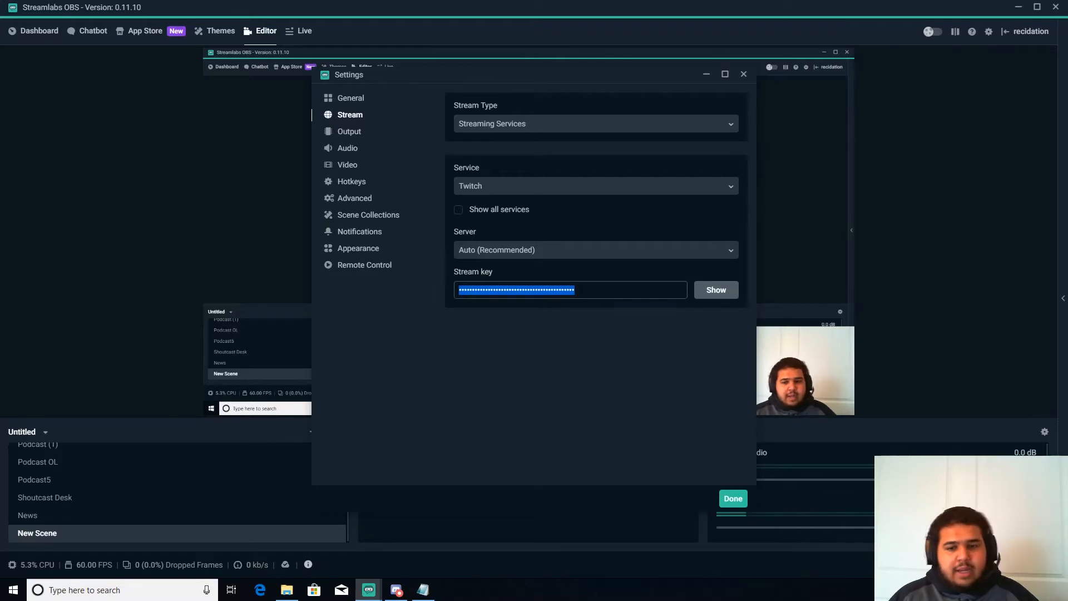
left_click(590, 290)
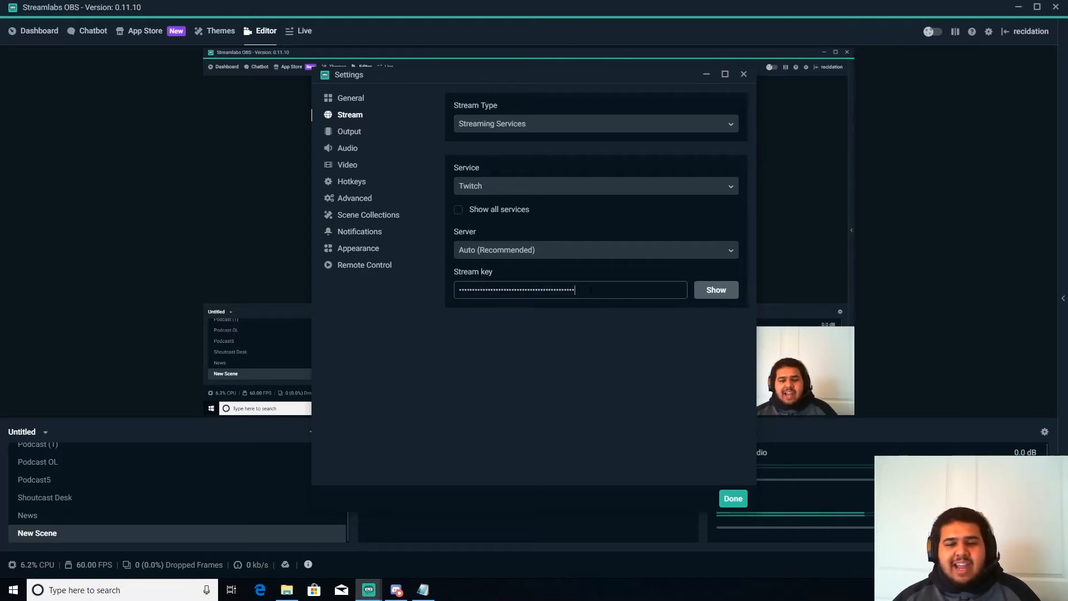
left_click_drag(590, 291, 443, 292)
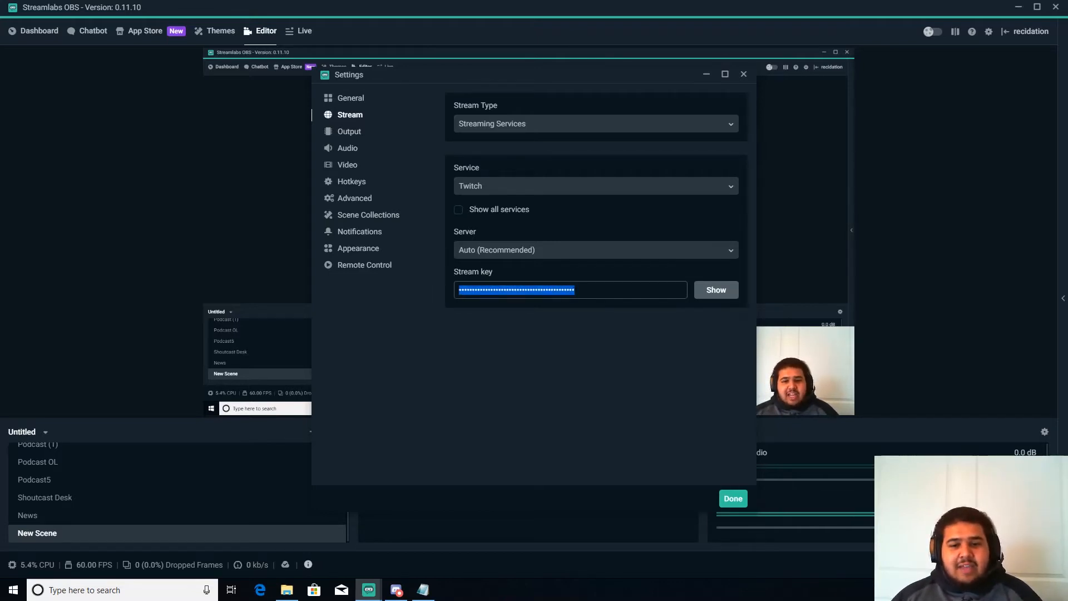
left_click(579, 291)
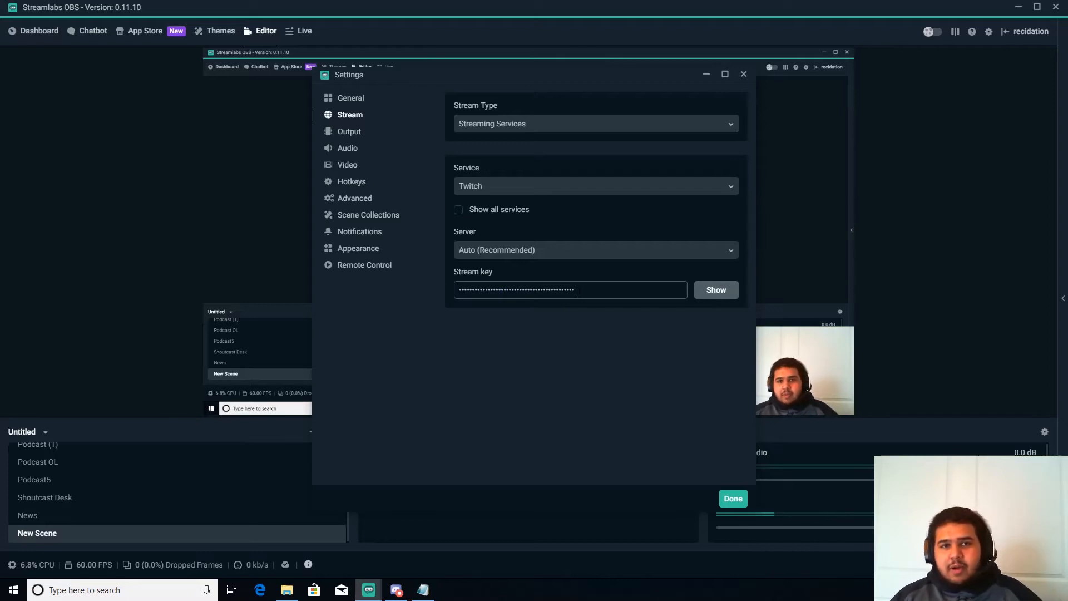
left_click_drag(576, 290, 392, 287)
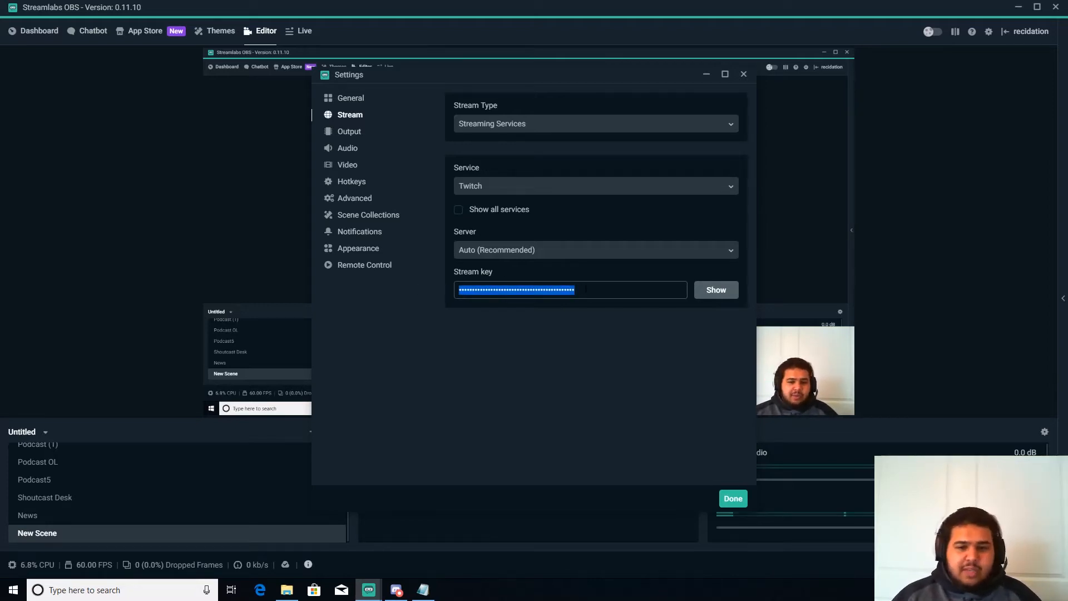
left_click_drag(578, 290, 549, 289)
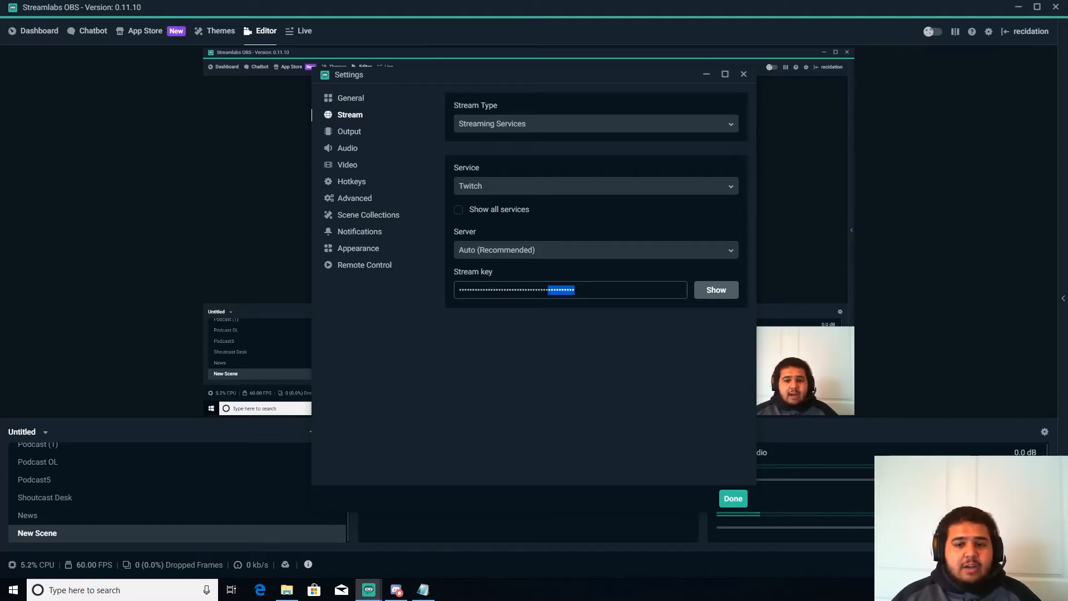
left_click(590, 291)
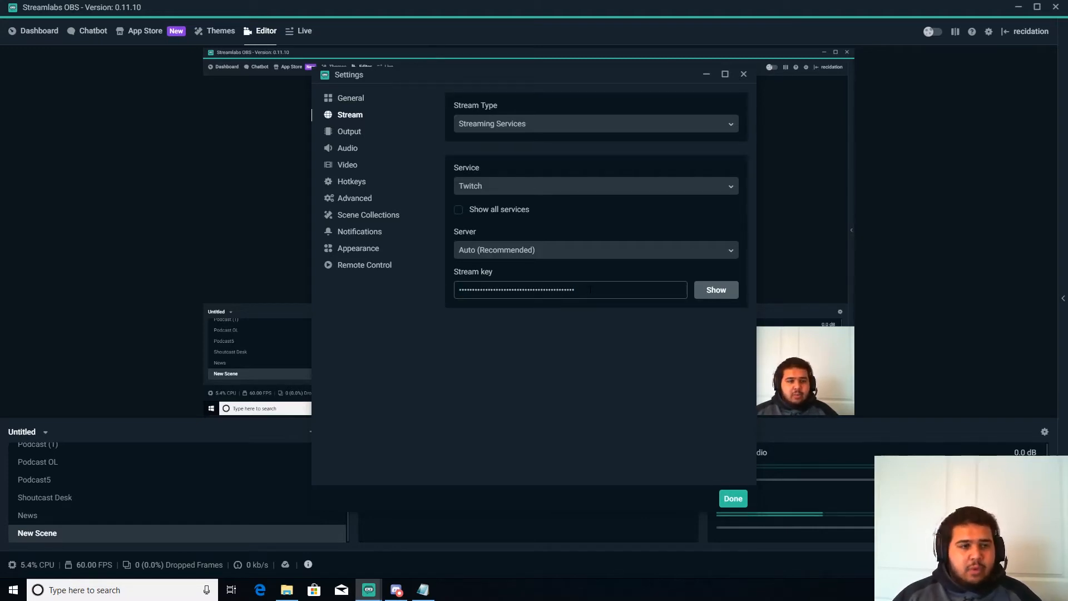
left_click_drag(570, 289, 450, 294)
left_click(584, 290)
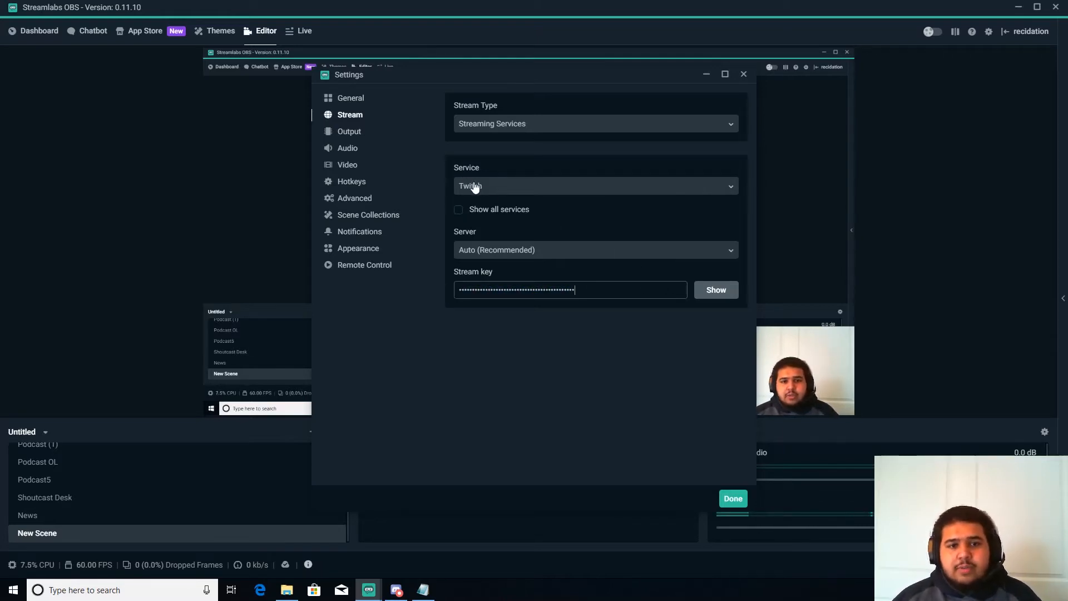
Open the Output settings and inspect the recording path in the Recording section
left_click(352, 133)
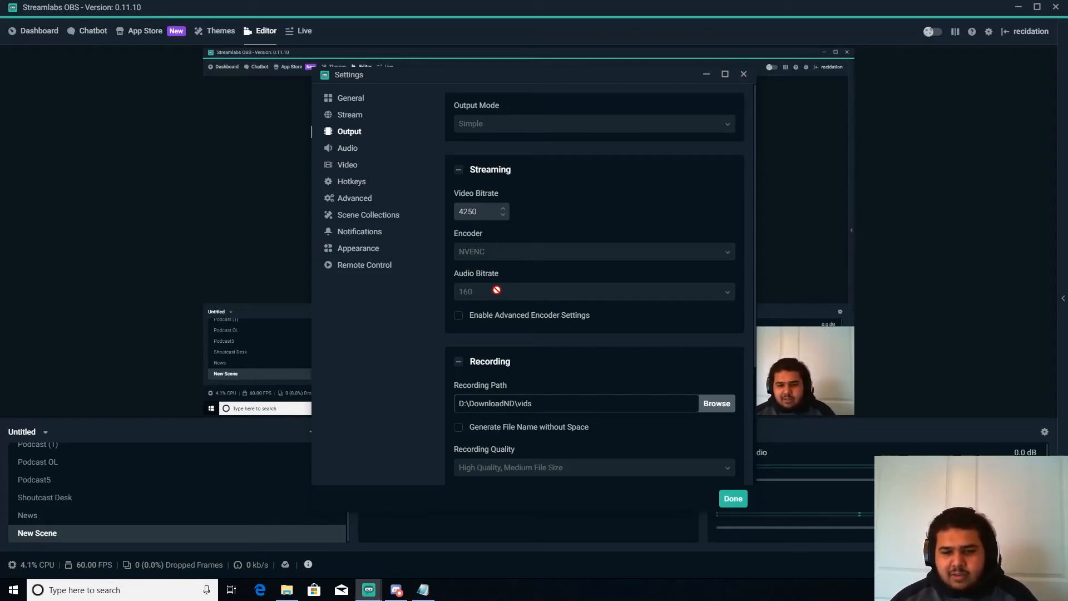
scroll(589, 323, "down", 3)
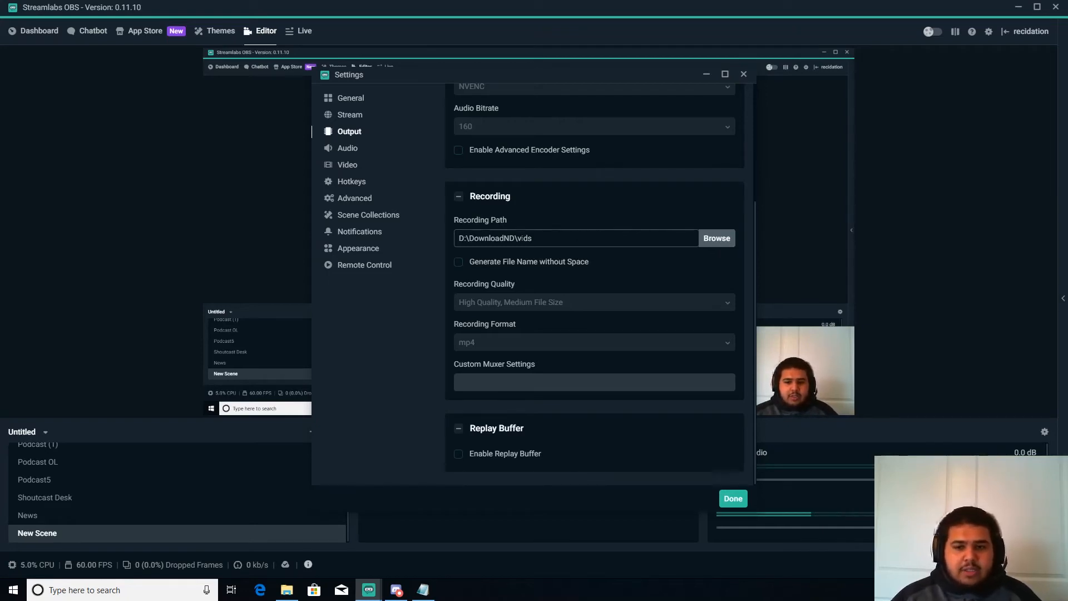
left_click_drag(526, 238, 463, 238)
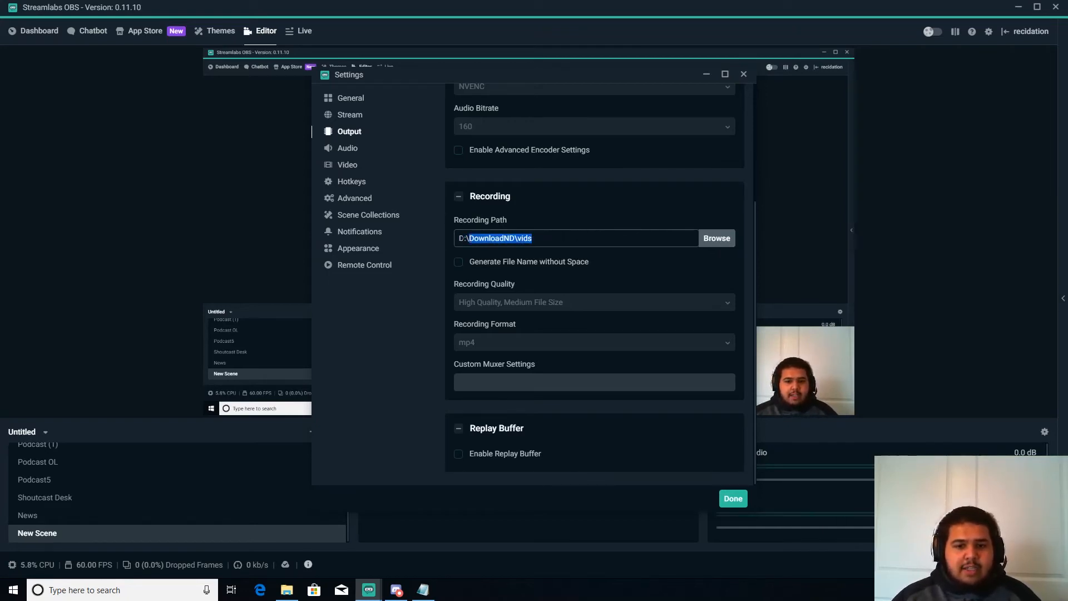
left_click(584, 242)
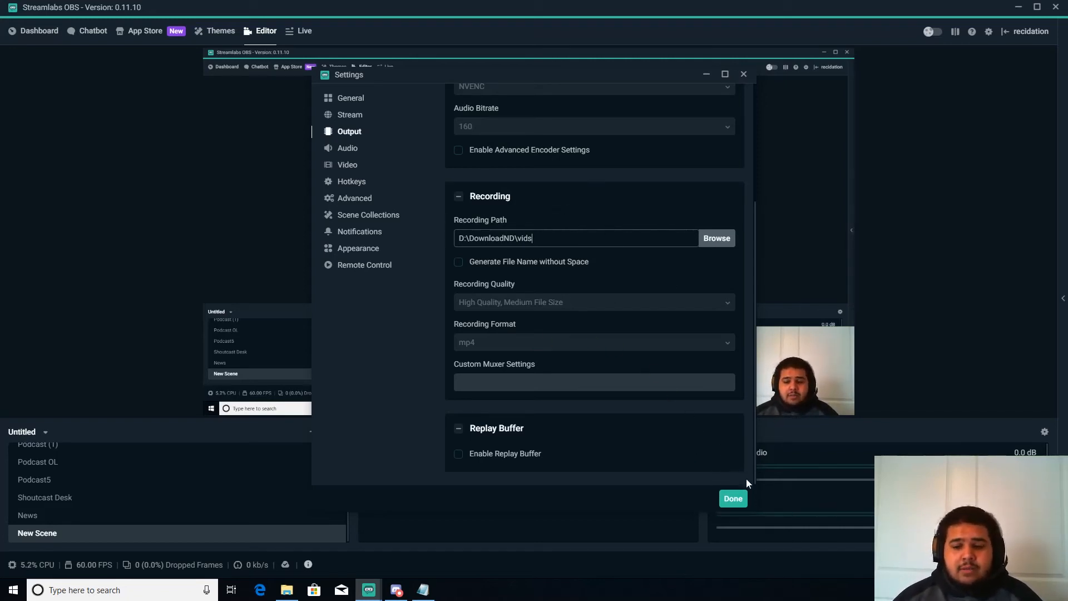
Review the Audio, Video and Hotkeys settings pages
left_click(349, 134)
left_click(351, 148)
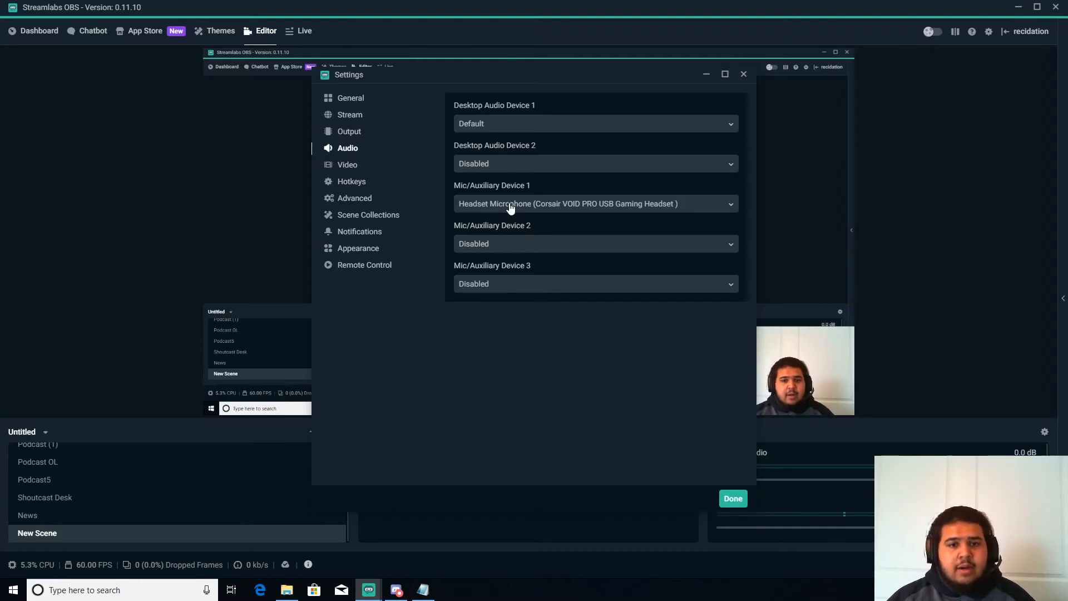
left_click(341, 167)
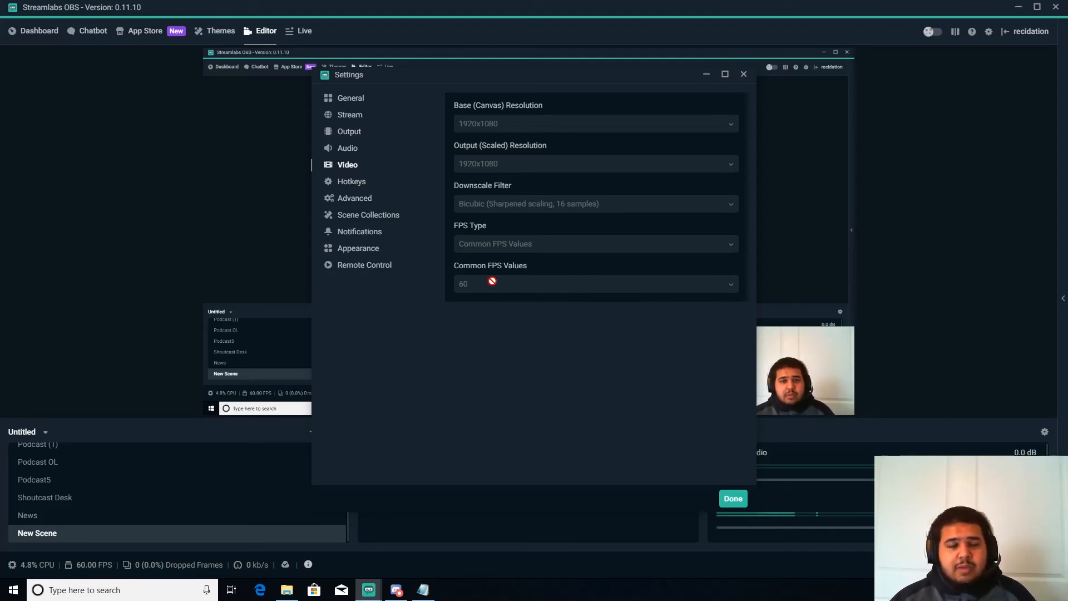
left_click(351, 183)
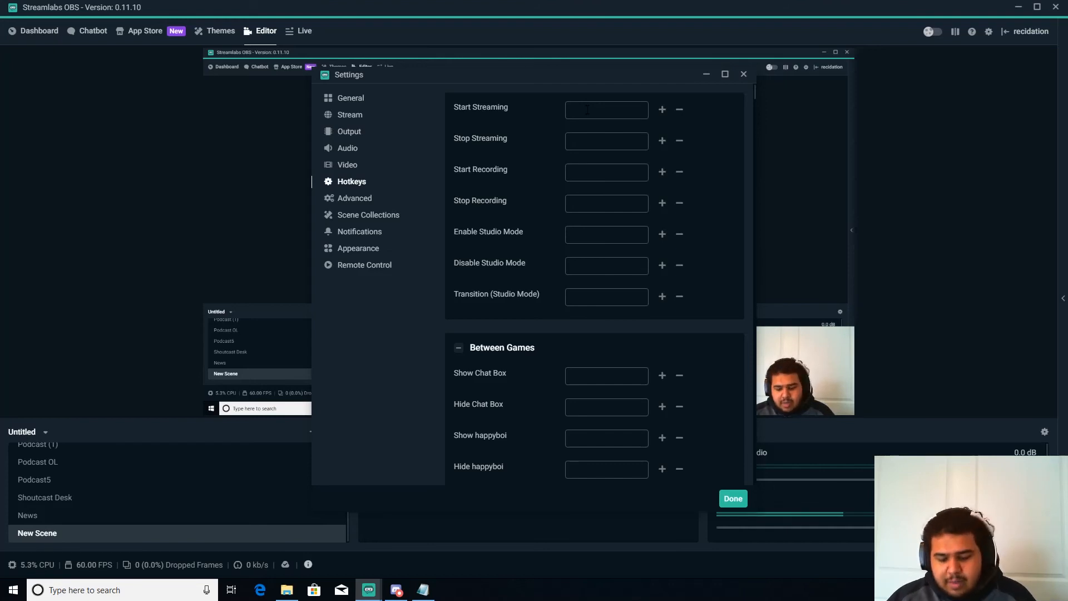
Try assigning a key to the Start Streaming hotkey, then remove the binding
key("KP_1")
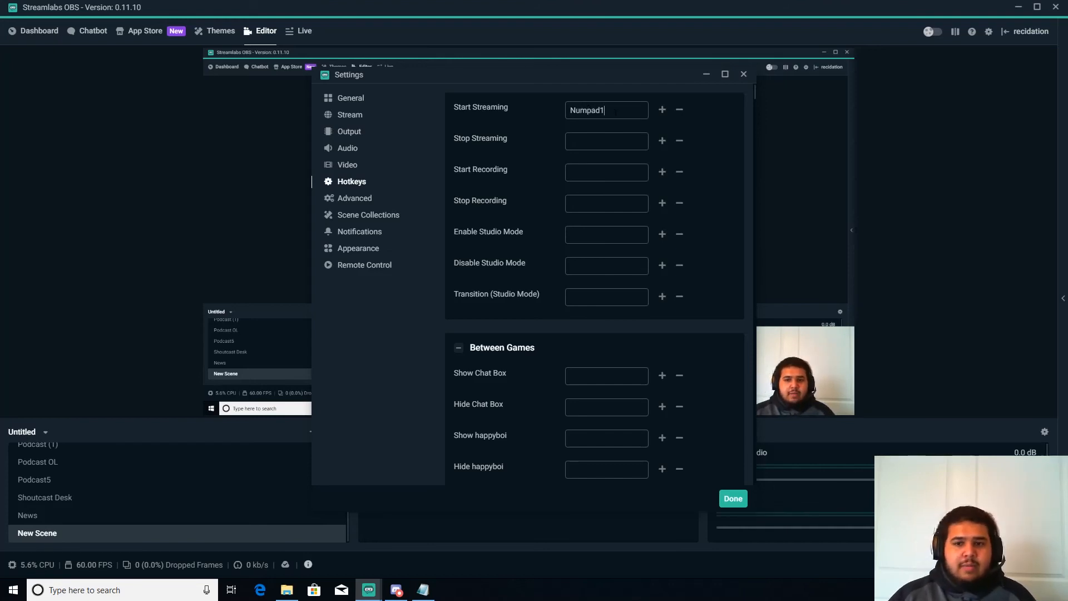
left_click_drag(614, 111, 533, 112)
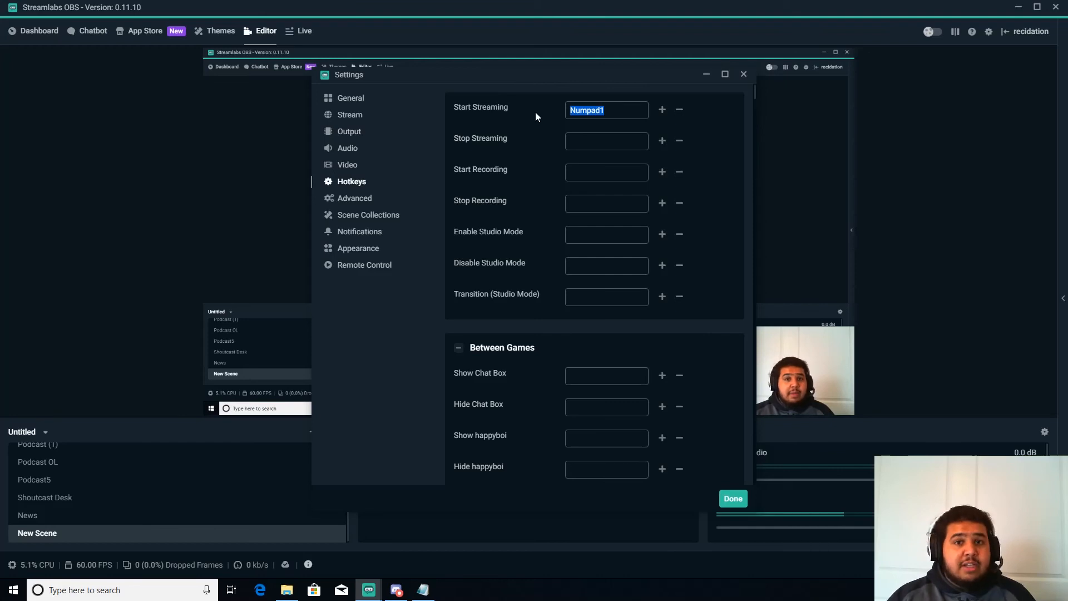
key("BackSpace")
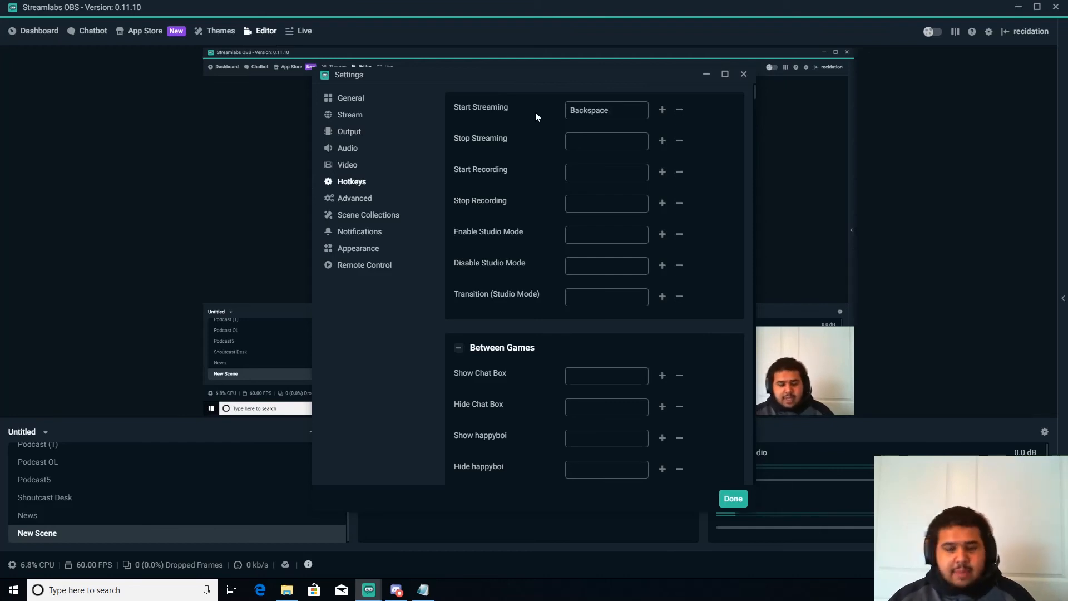
left_click(681, 113)
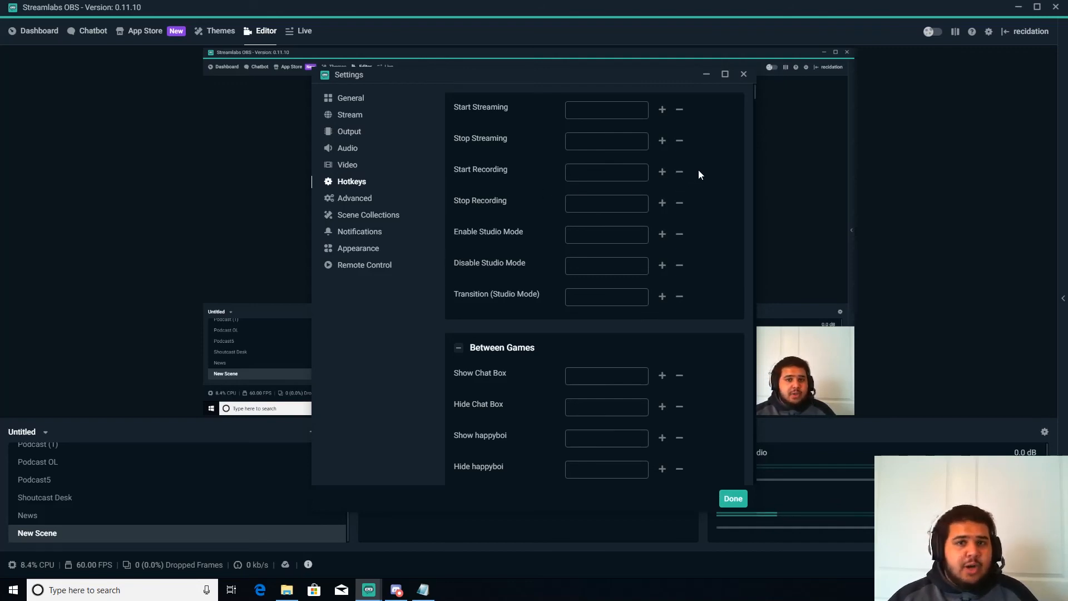
Open the Advanced settings and scroll through the stream delay and reconnect options
left_click(359, 199)
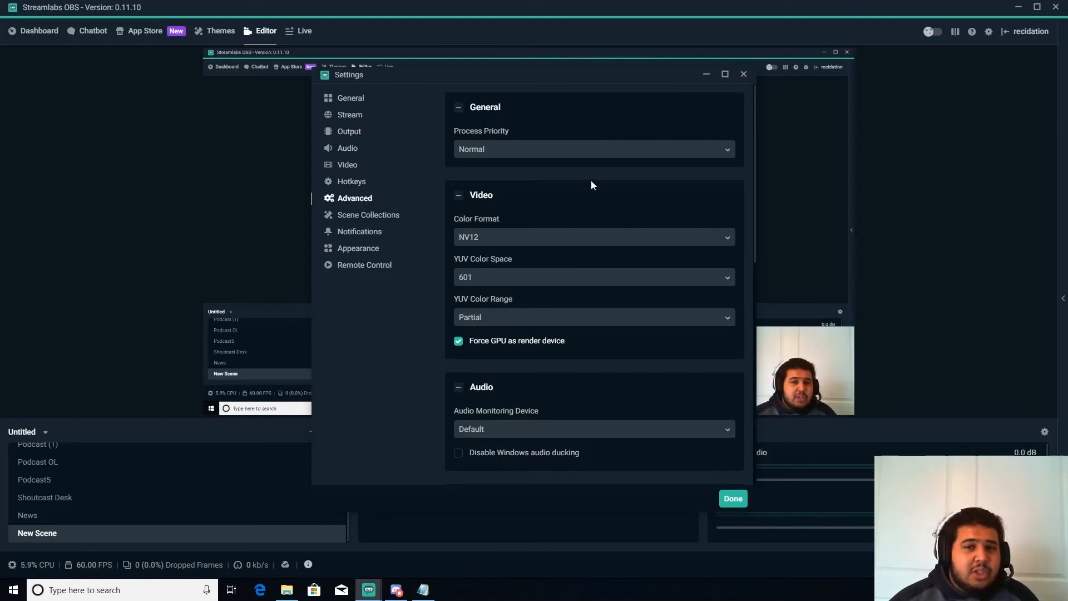
scroll(591, 185, "down", 5)
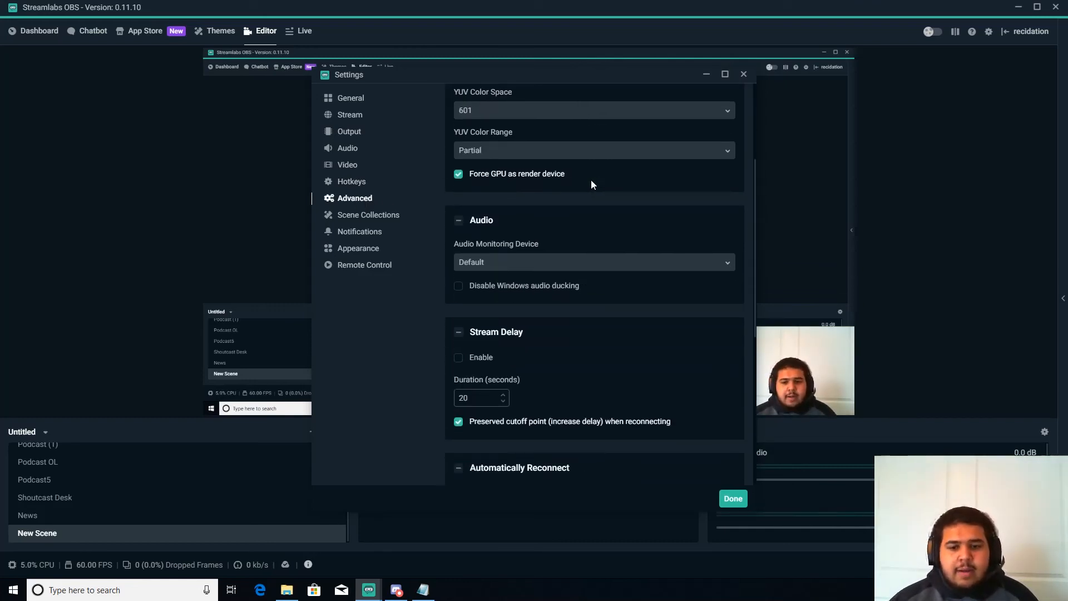
scroll(591, 184, "down", 1)
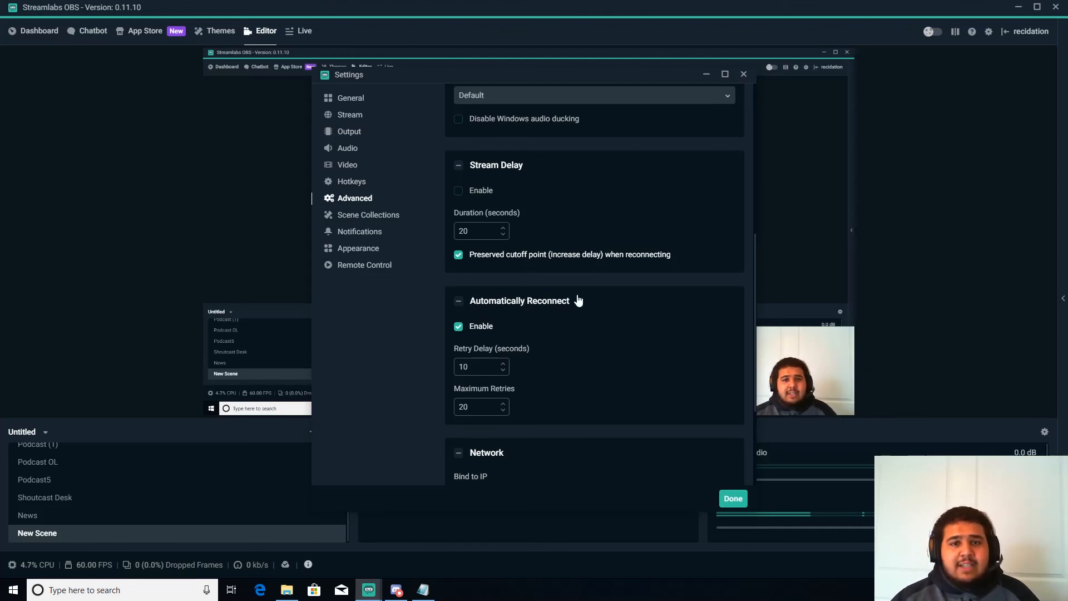
View the Scene Collections, Notifications, Appearance and Remote Control settings pages
left_click(358, 220)
left_click(359, 231)
left_click(359, 250)
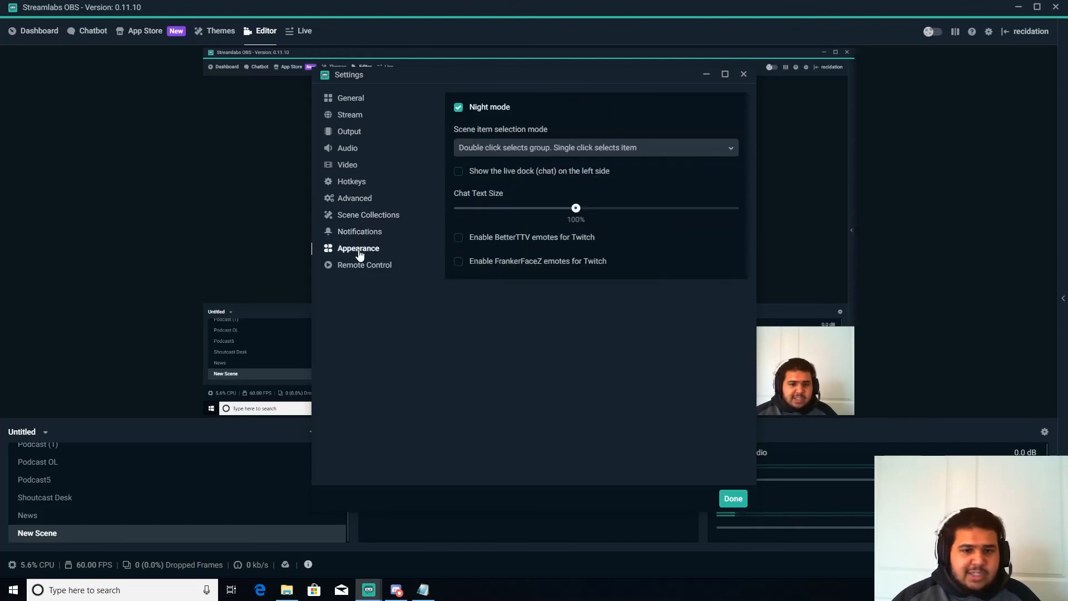
left_click(366, 266)
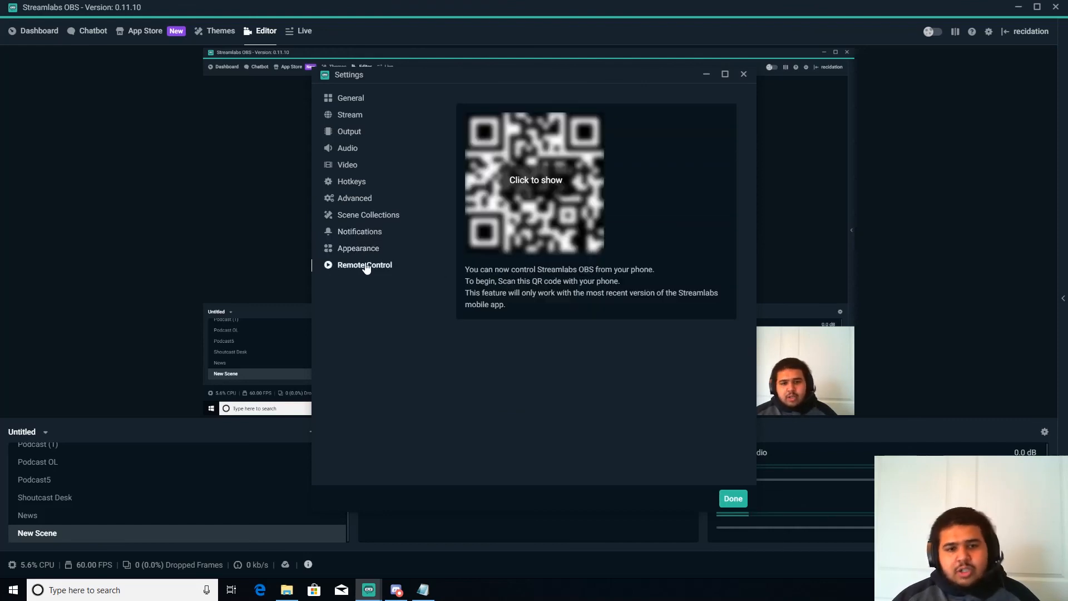
Return to the General page and close the Settings window
left_click(345, 99)
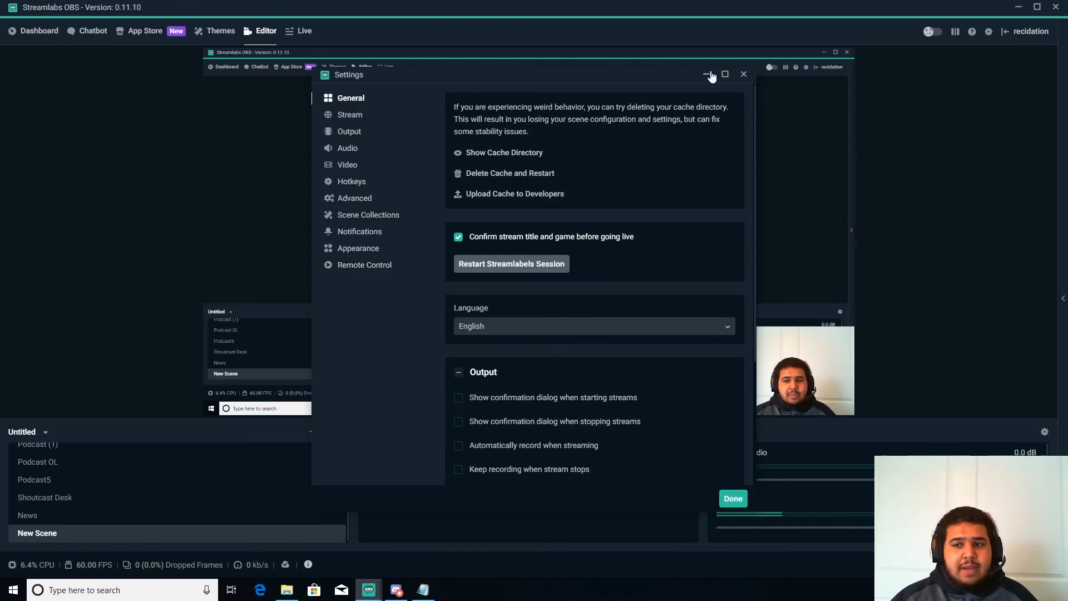
left_click(745, 75)
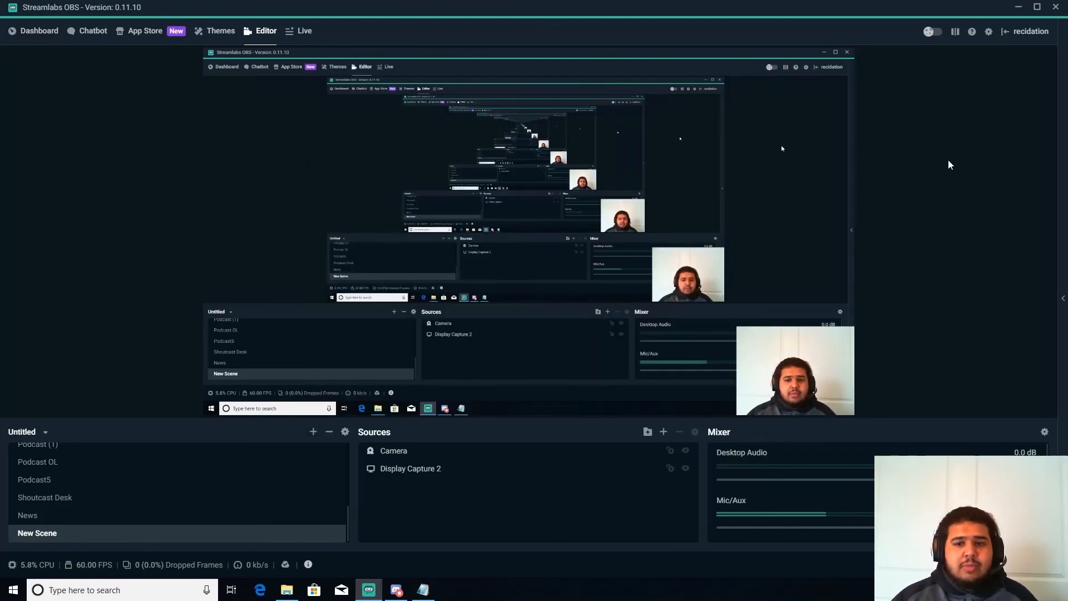